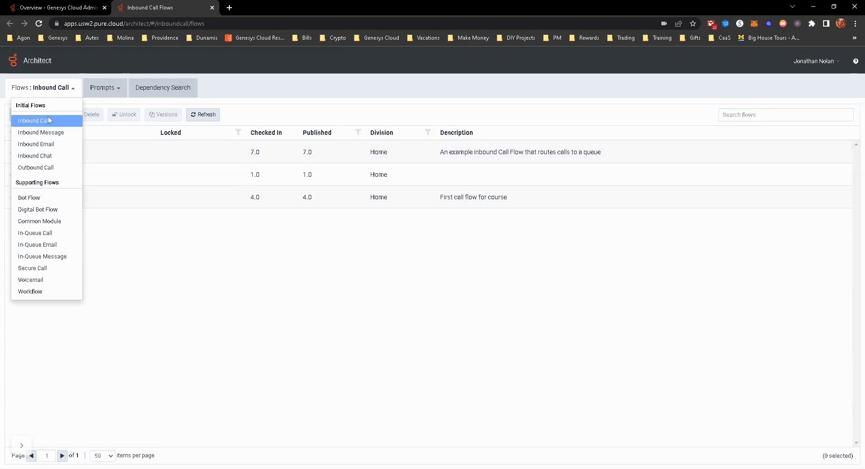
Step: Create an in-queue call flow named "Dunamis InQueue Test" with English United States as default language and the Home division
click(36, 235)
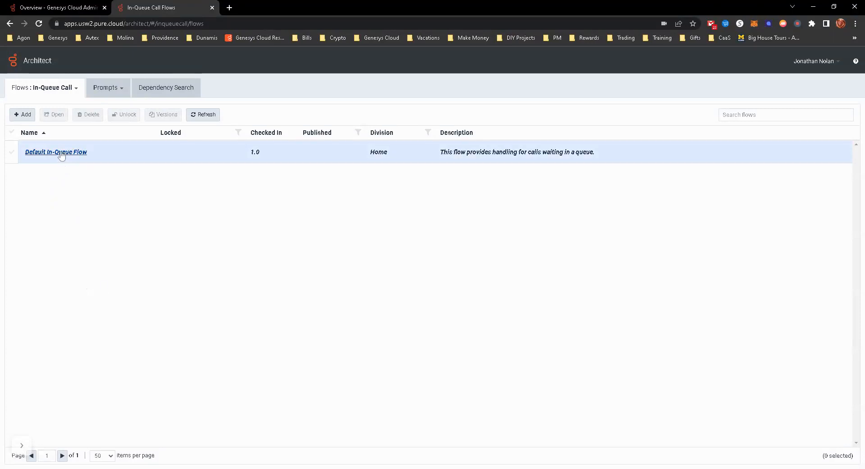
click(21, 115)
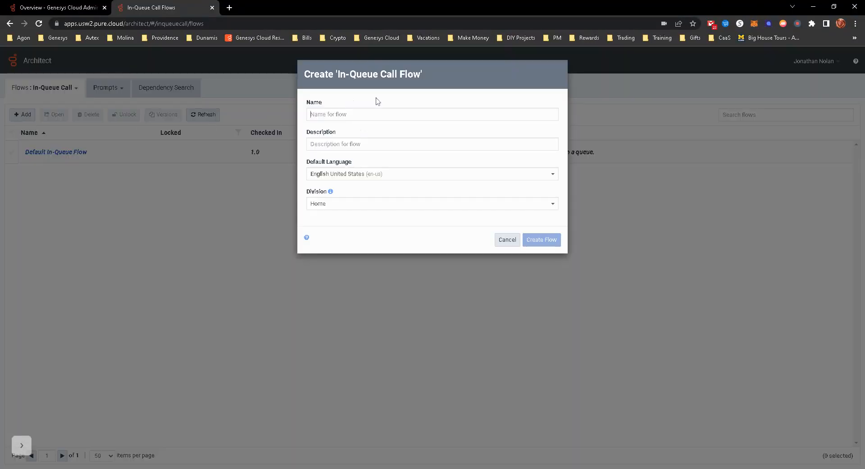
text(Du)
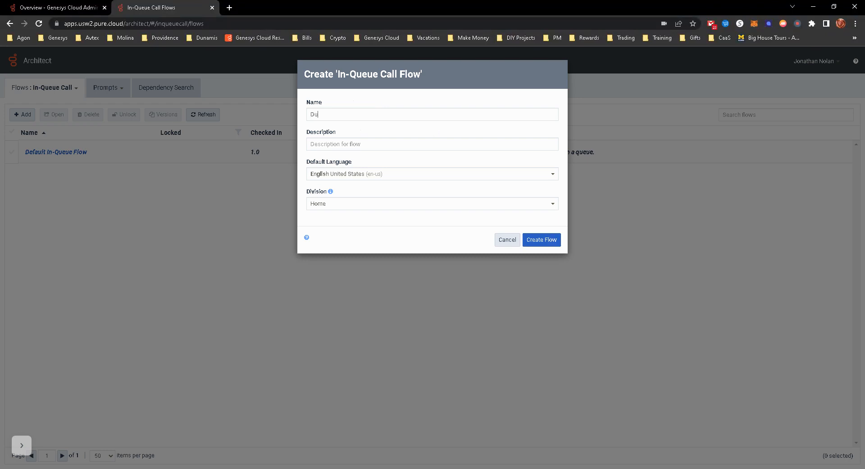
text(namis InQueue Test)
click(382, 139)
click(540, 239)
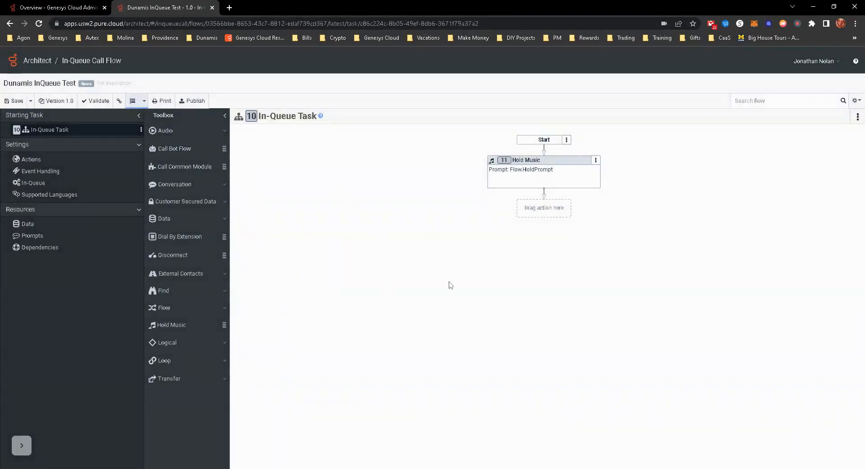
Step: Examine the Hold Music action and the flow's settings for actions, event handling, in-queue hold music and supported languages
click(548, 178)
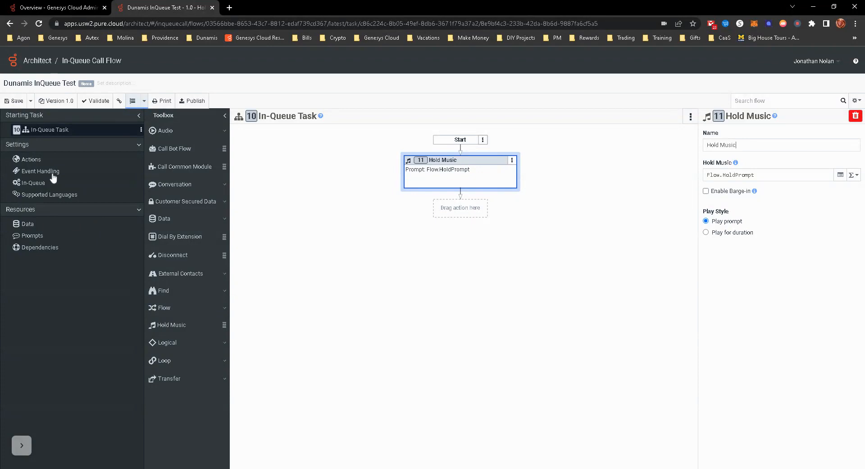
click(36, 159)
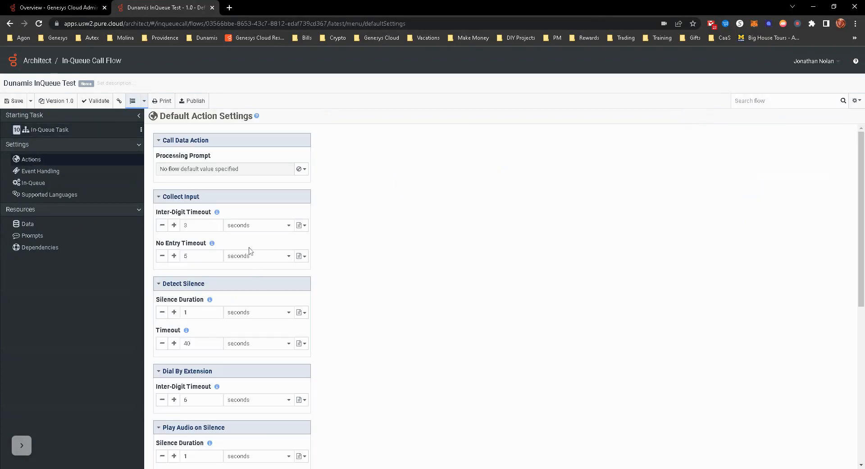
scroll(256, 293, down, 4)
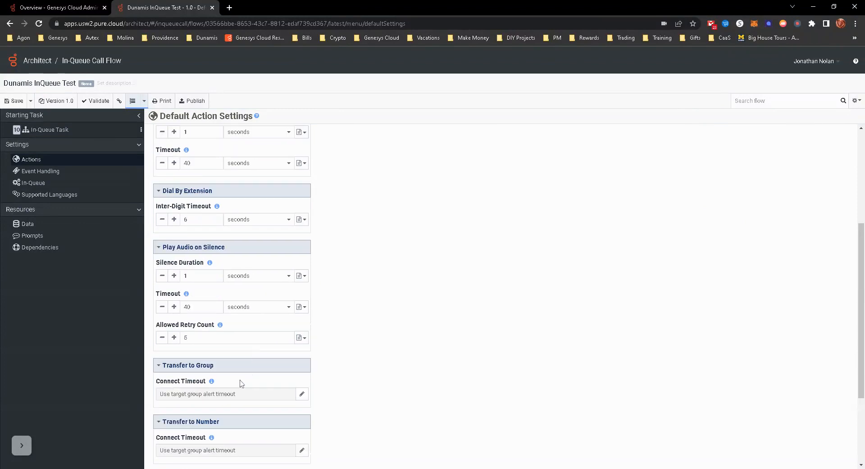
scroll(232, 383, down, 1)
scroll(233, 383, up, 5)
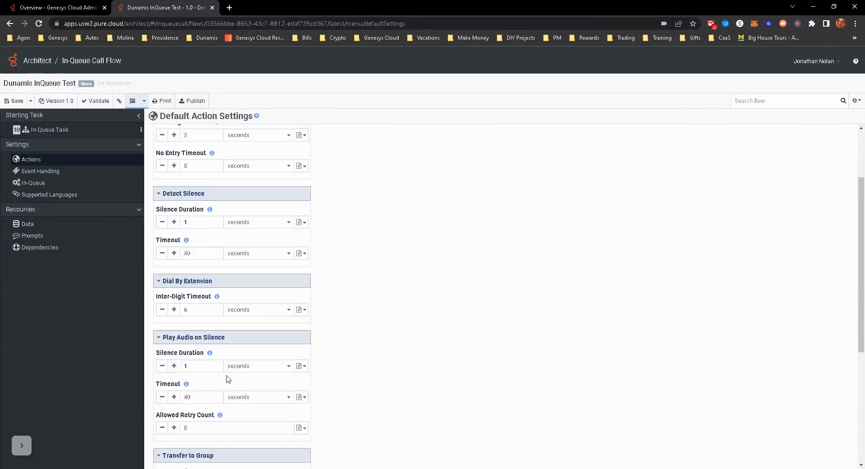
click(52, 174)
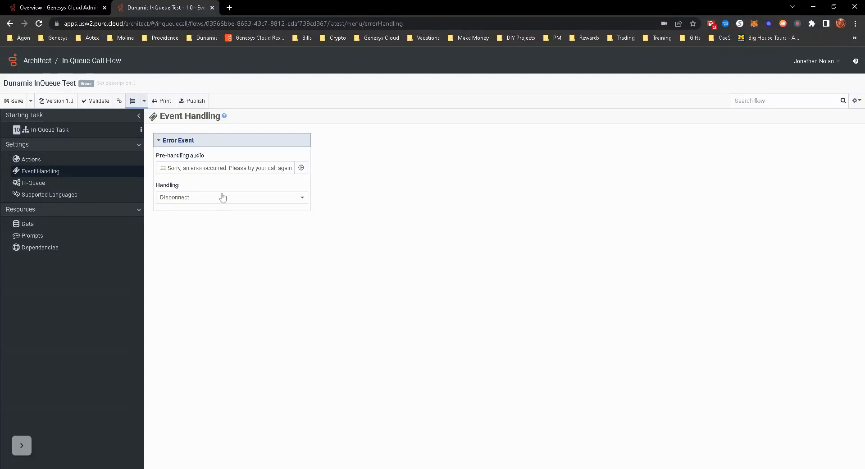
click(40, 185)
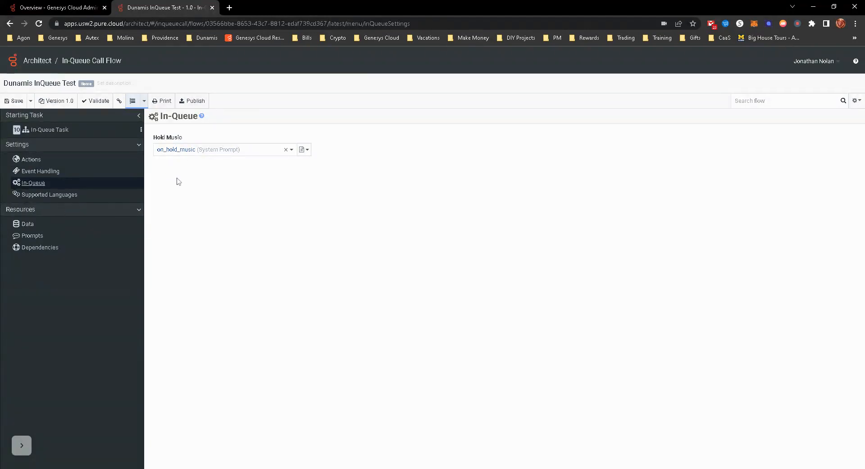
click(63, 196)
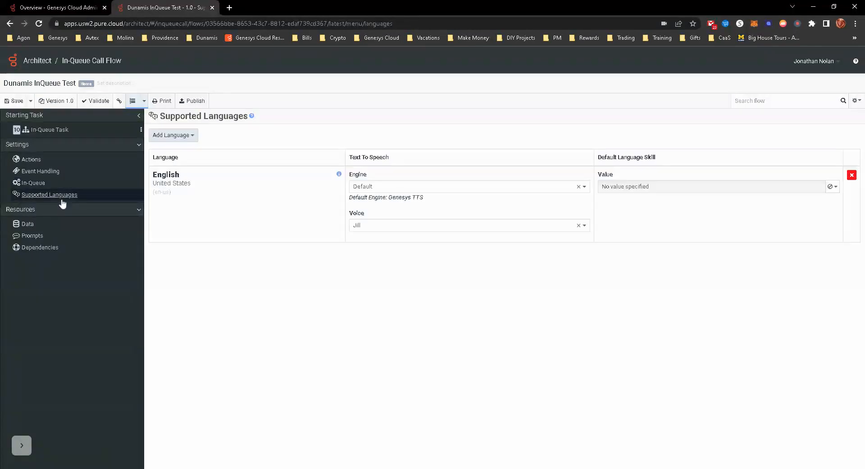
Step: Add a Play Audio action after Hold Music in the In-Queue Task
click(63, 131)
click(471, 210)
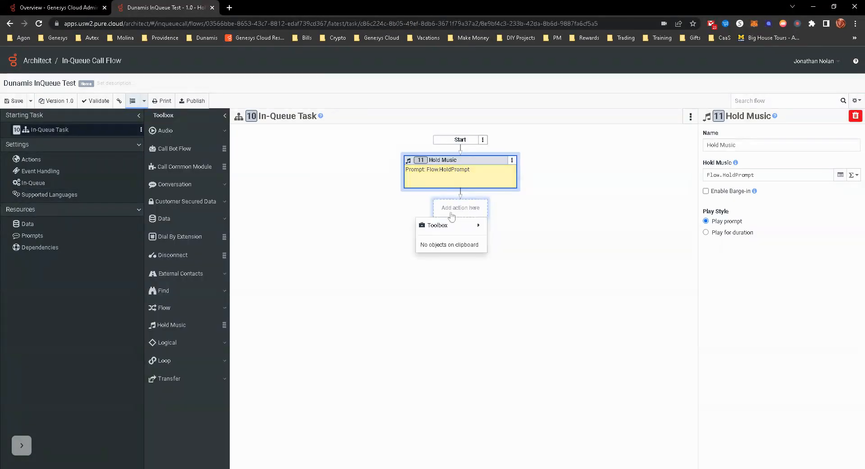
mouse_move(444, 225)
mouse_move(507, 225)
click(594, 228)
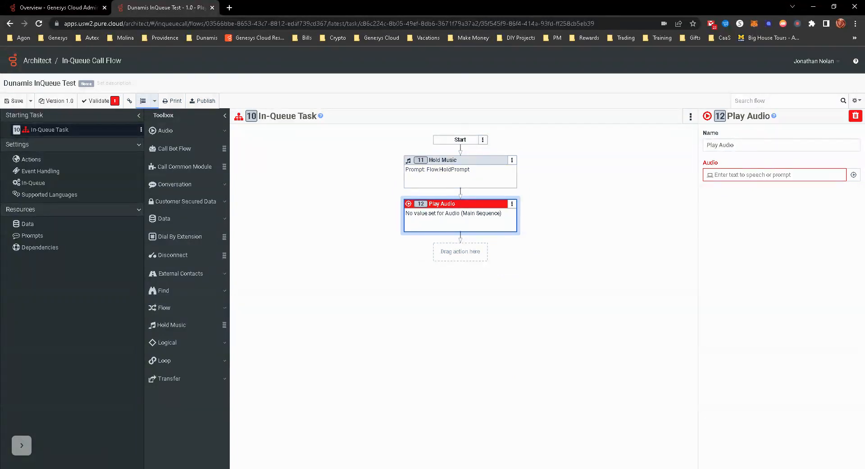
Step: Set the Play Audio text to speech to "Please hold on the line. An agent is hurrying to assist you."
text(Please hold on the line. An agent is)
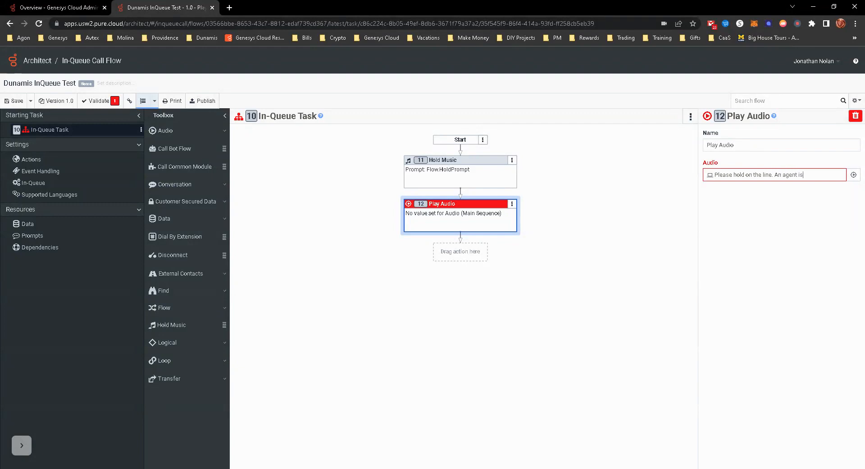
text( hurrying to)
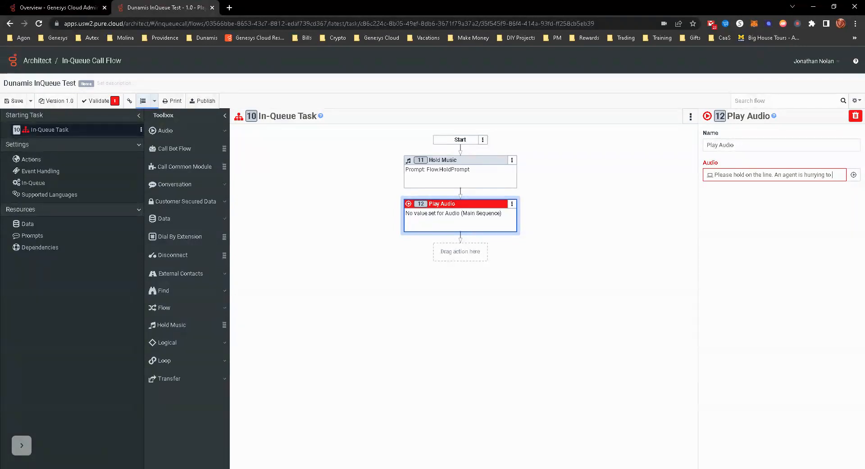
text( assist you.)
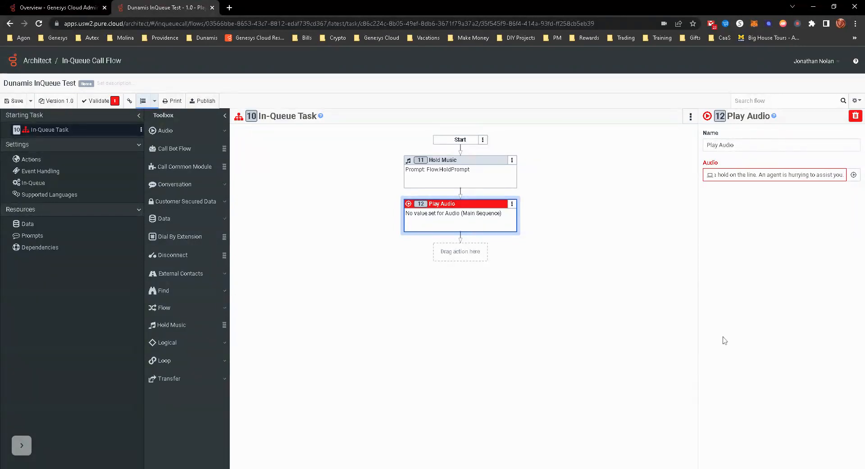
click(783, 333)
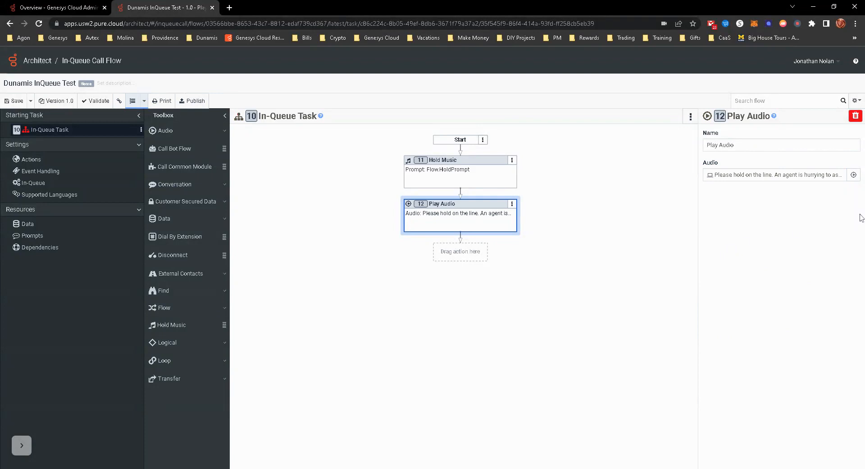
drag(739, 174, 818, 225)
click(818, 225)
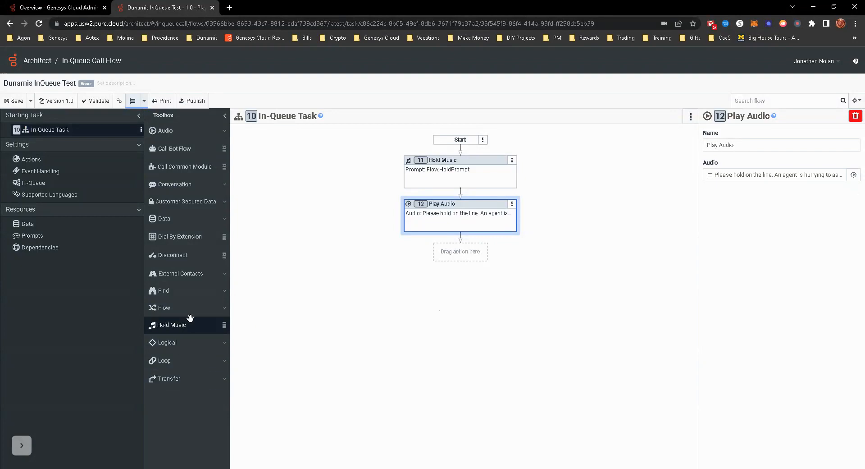
Step: Add a Loop at the start of the In-Queue Task and place the Hold Music and Play Audio actions inside it
click(182, 342)
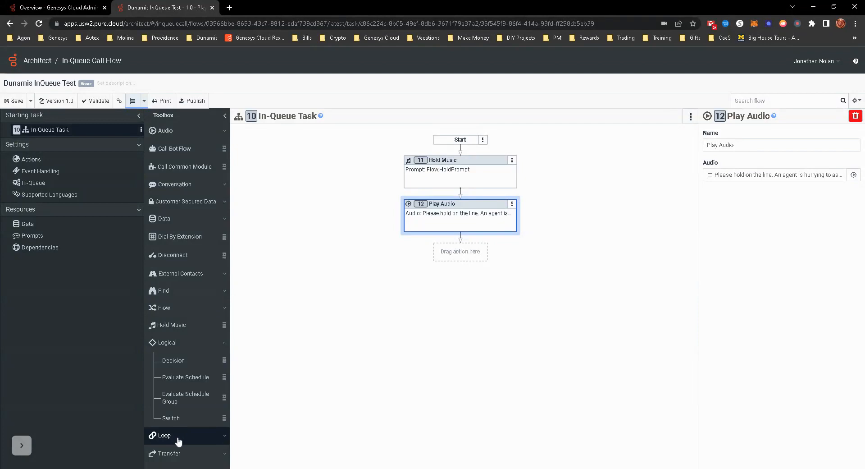
scroll(177, 440, down, 1)
click(176, 391)
drag(174, 409, 460, 191)
drag(477, 163, 471, 251)
Step: Set the Loop's current index data name to Task.Loop and its maximum loop count to 99
click(464, 174)
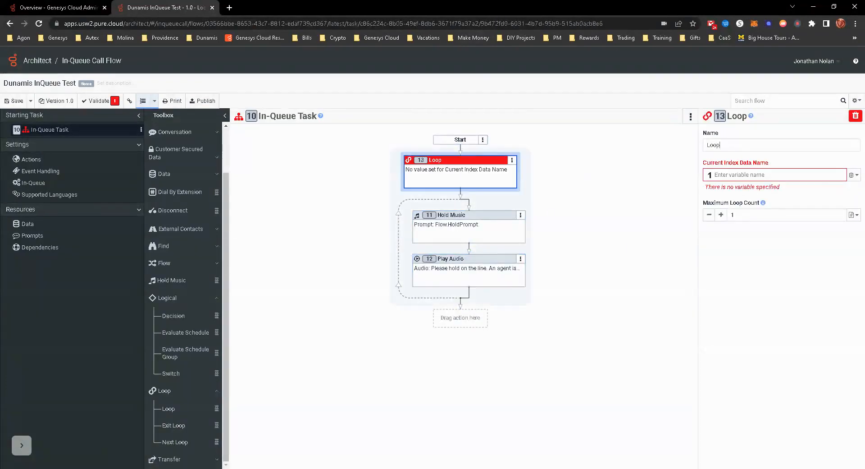
text(Task.Loop)
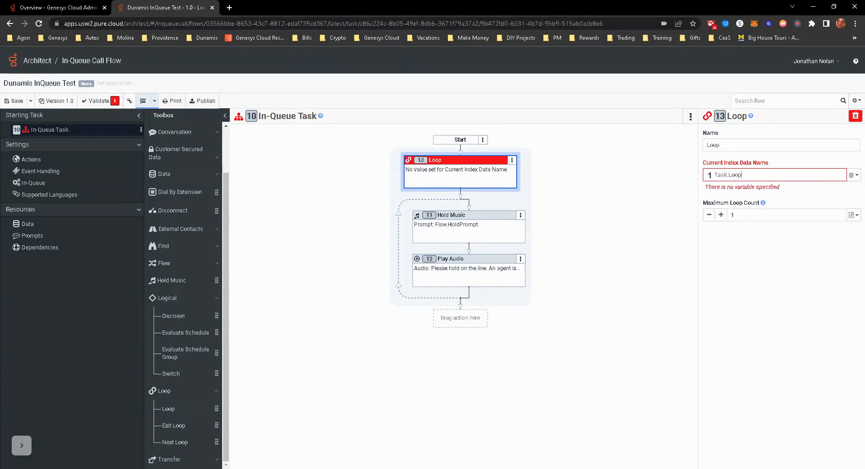
key(Return)
drag(741, 207, 688, 206)
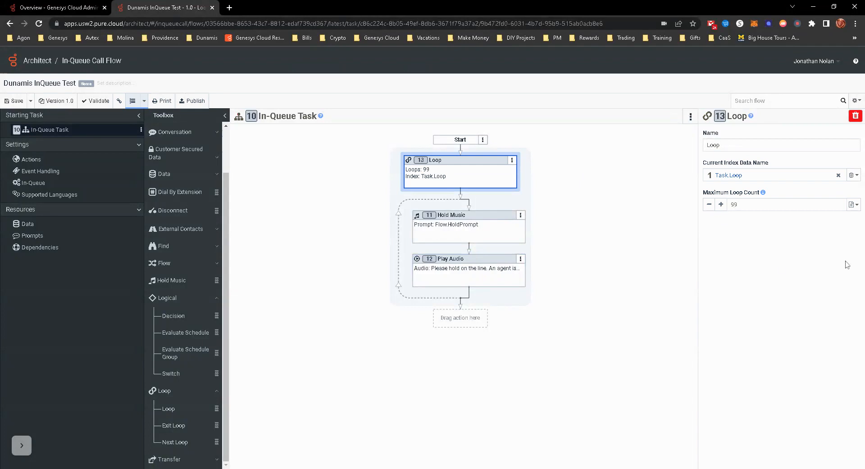
Step: Set Hold Music to play for a duration of 1 minute and move Play Audio ahead of it in the loop
click(475, 227)
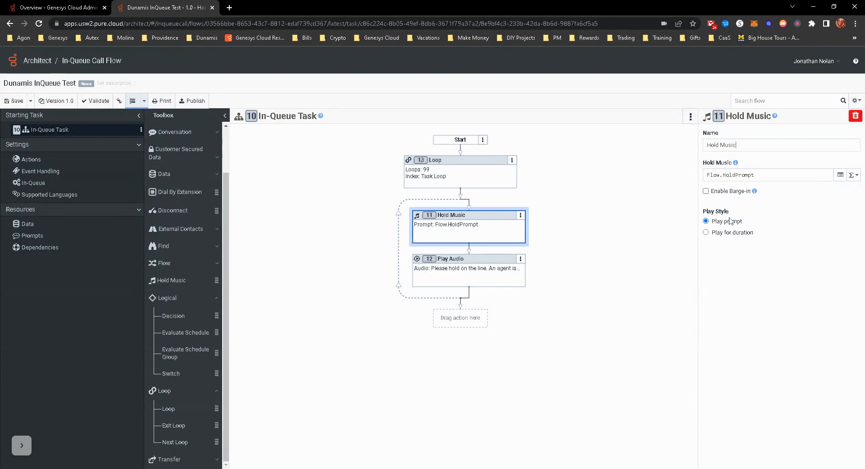
click(706, 232)
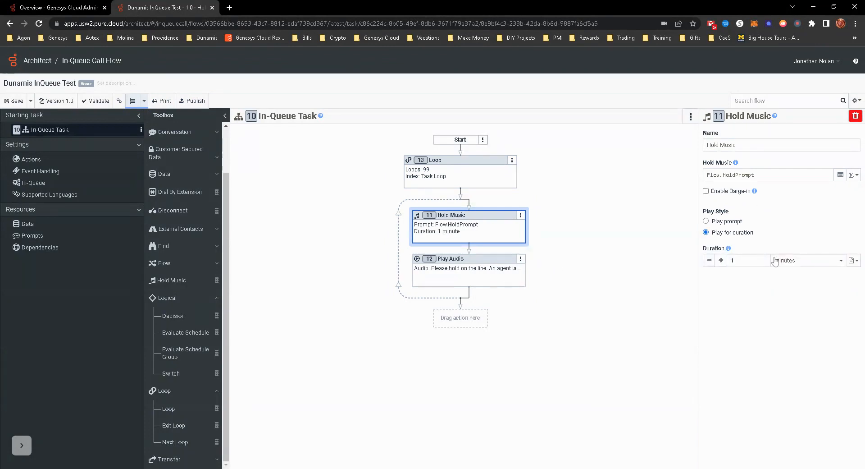
drag(464, 266, 493, 247)
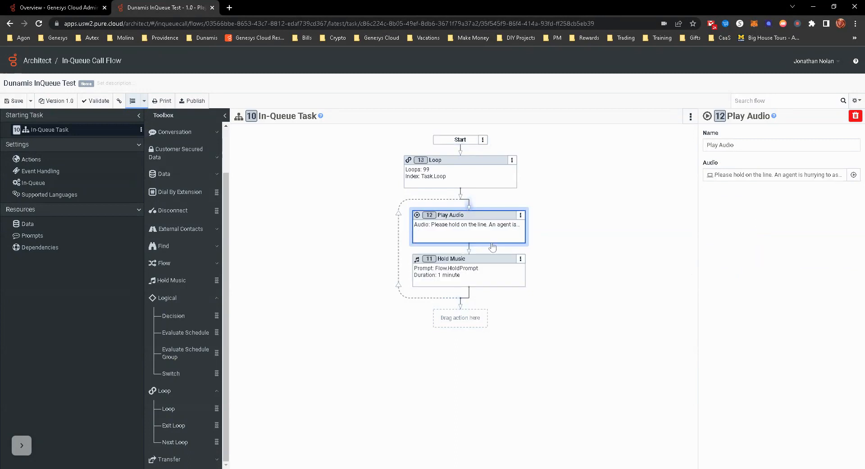
Step: Review the Loop, Play Audio and Hold Music actions and publish the flow
click(476, 173)
click(487, 219)
click(475, 276)
click(482, 235)
click(476, 269)
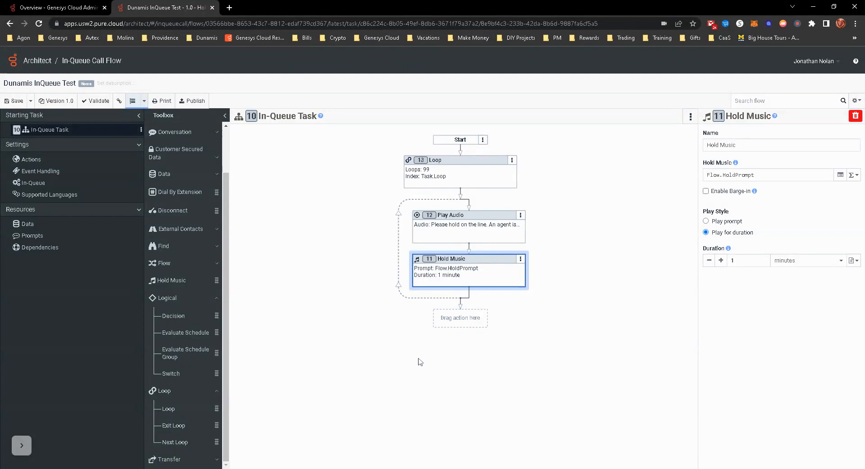
click(192, 101)
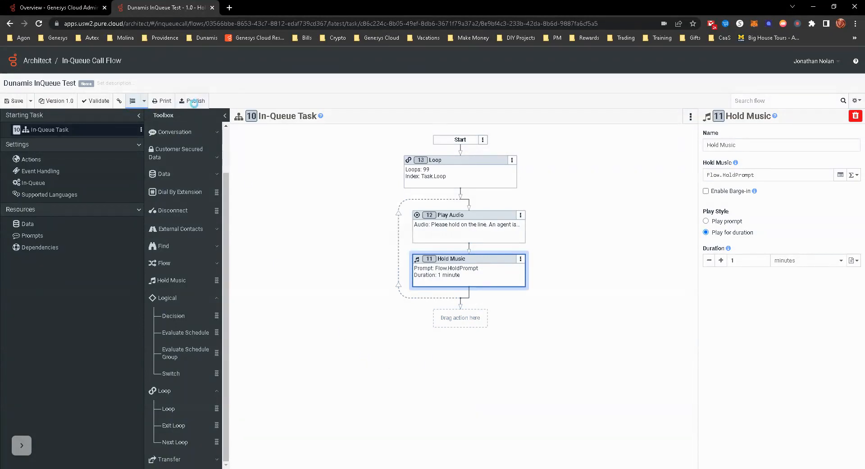